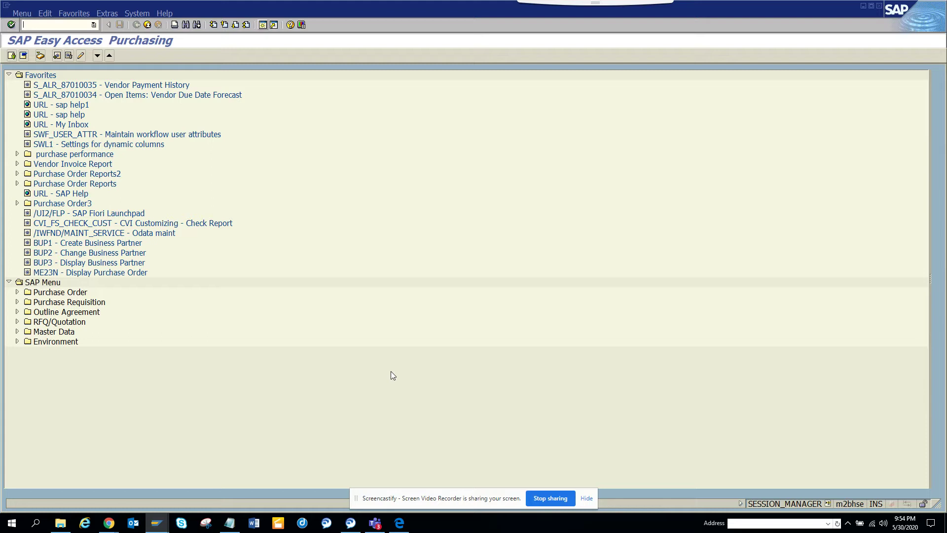
# Start FIBF and open the Publish & Subscribe info system from the Environment menu
pyautogui.write('F')
pyautogui.write('BF')
pyautogui.press('Return')
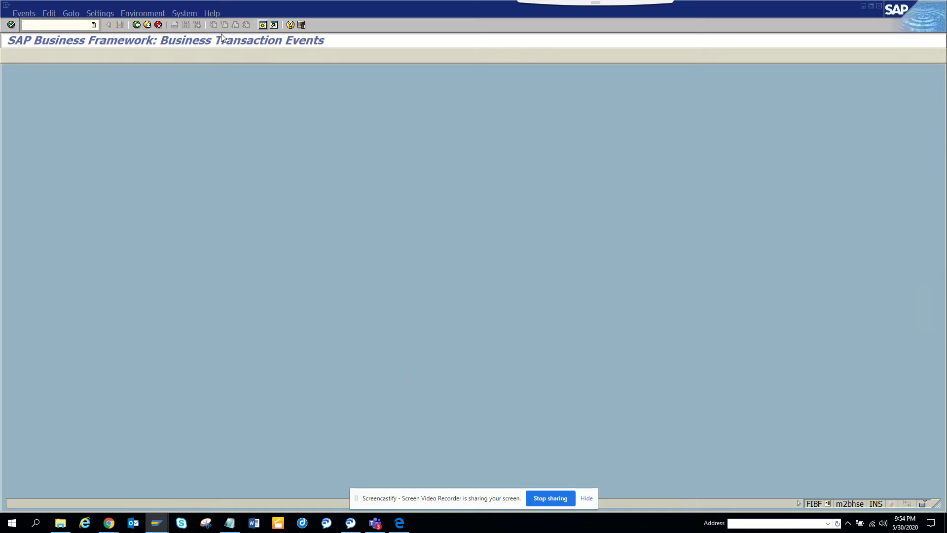
pyautogui.click(158, 16)
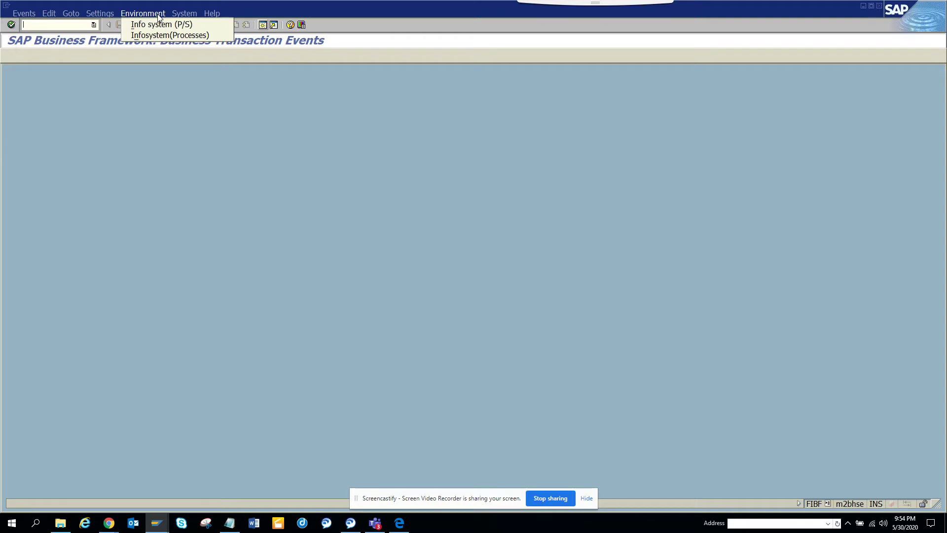
pyautogui.click(160, 24)
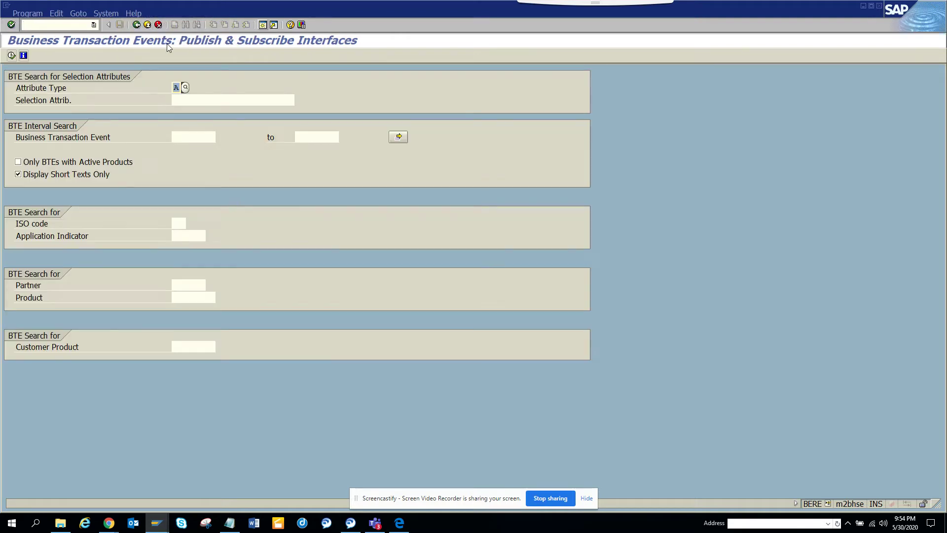
# Turn off Display Short Texts Only and check the Selection Attrib. F4 help, then close it
pyautogui.click(76, 176)
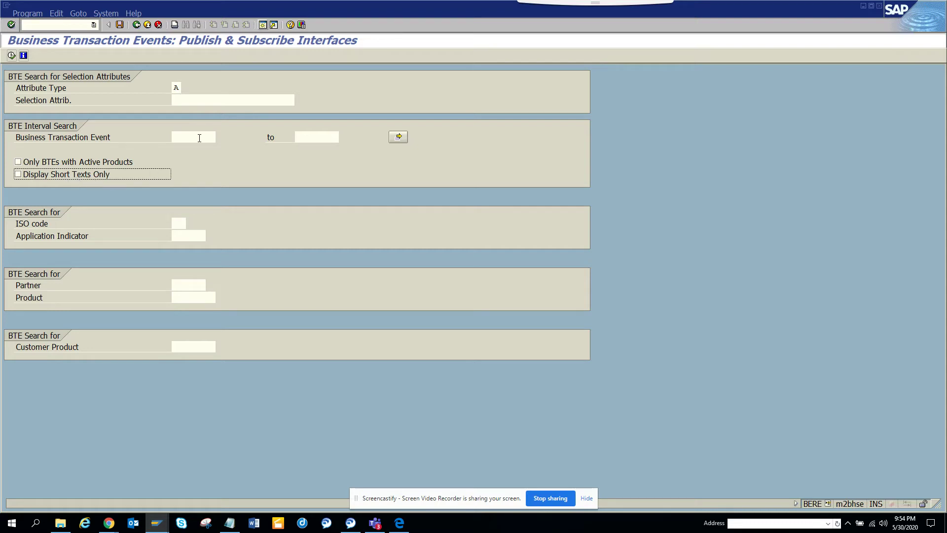
pyautogui.click(219, 99)
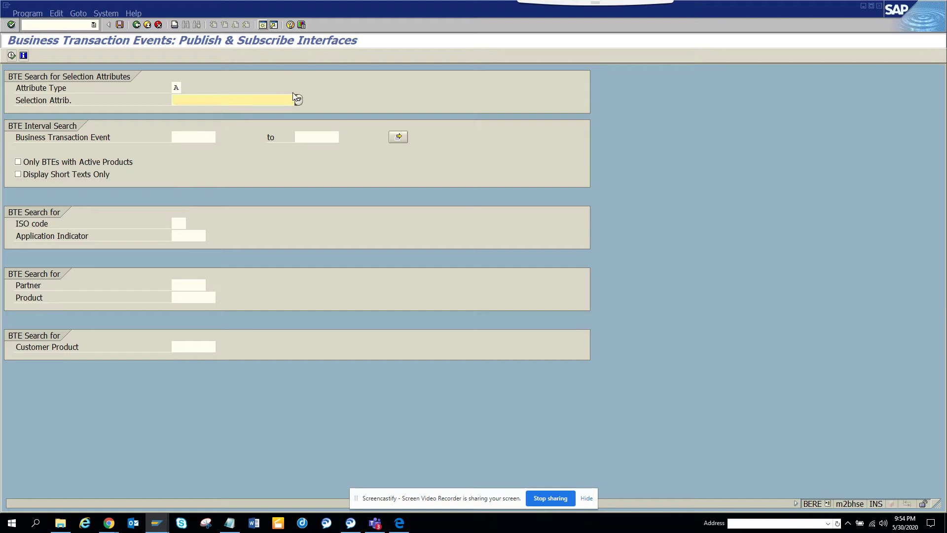
pyautogui.click(297, 99)
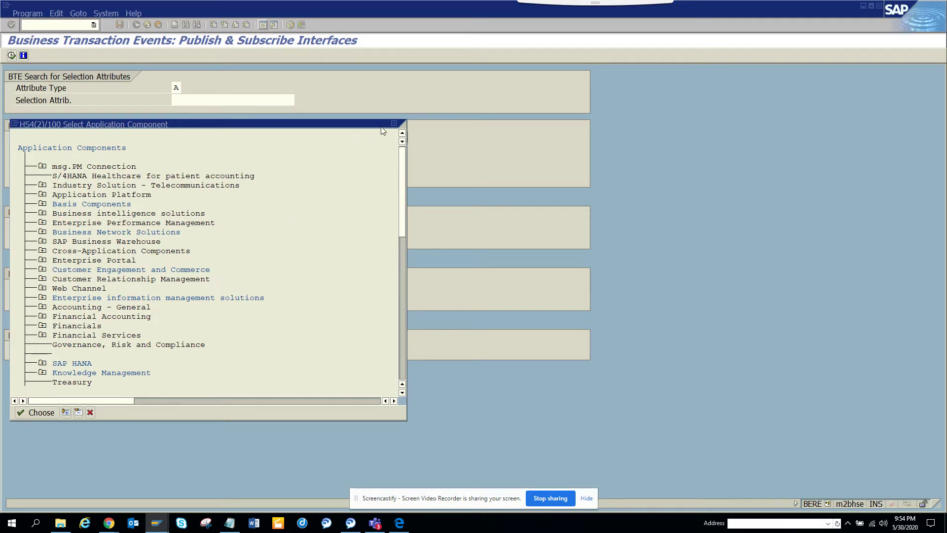
pyautogui.click(394, 123)
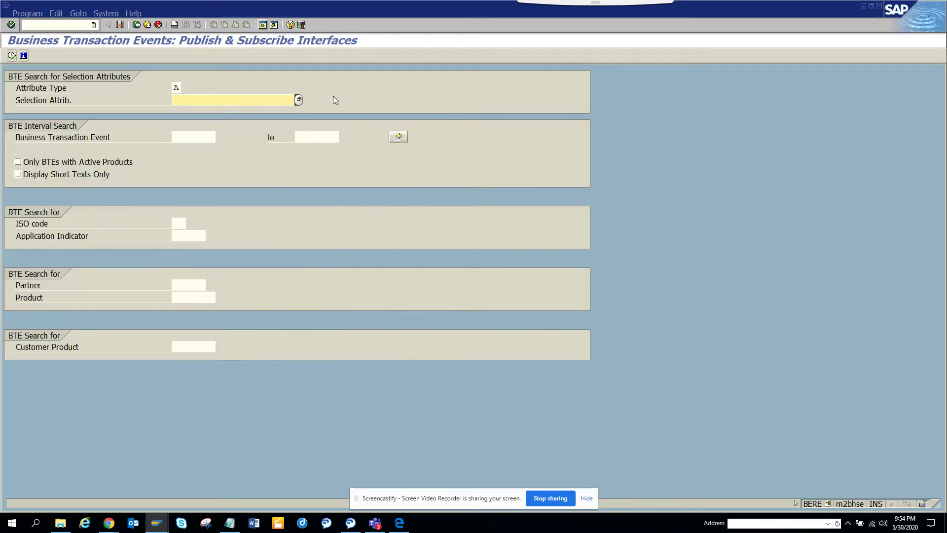
# Execute the P/S interface search and select event 00001030 Posting of standard data
pyautogui.click(11, 56)
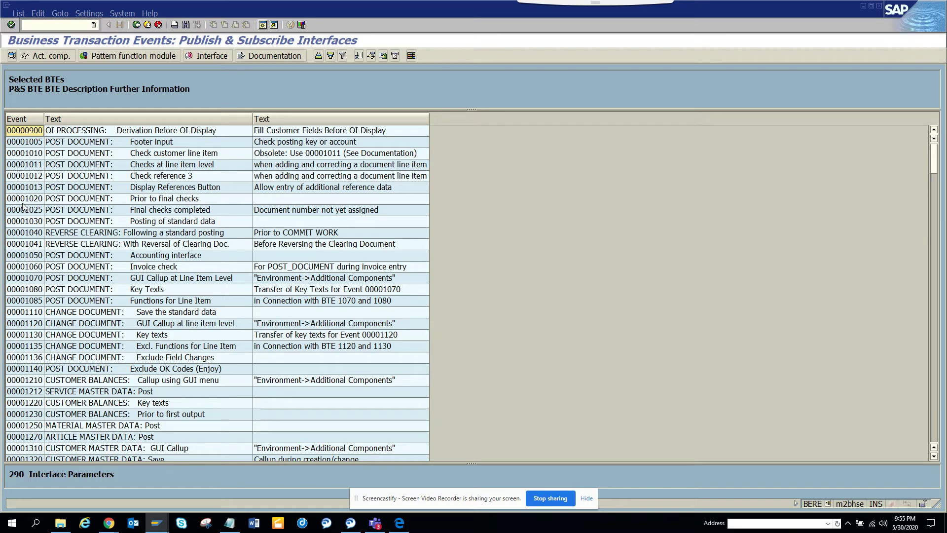
pyautogui.click(27, 222)
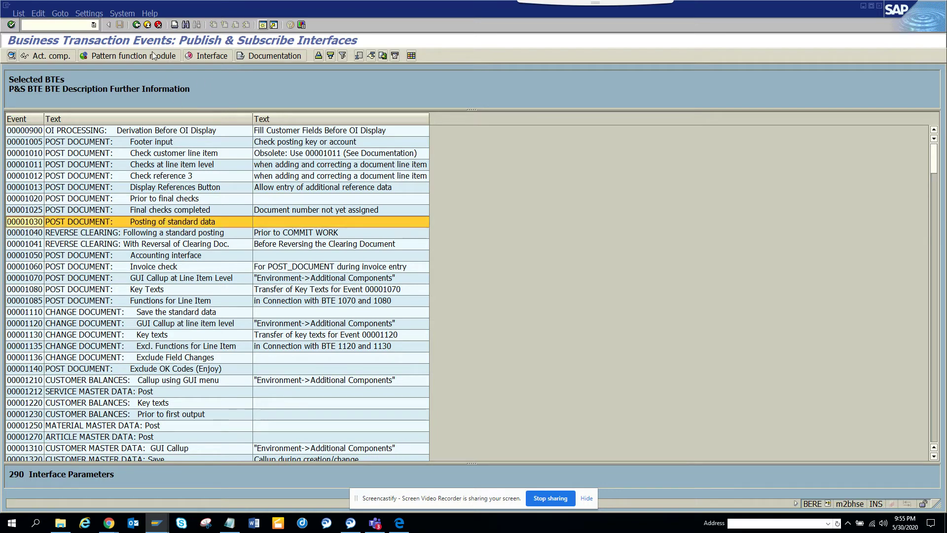
# View the source code of SAMPLE_INTERFACE_00001030, then go back to the P/S list
pyautogui.click(152, 55)
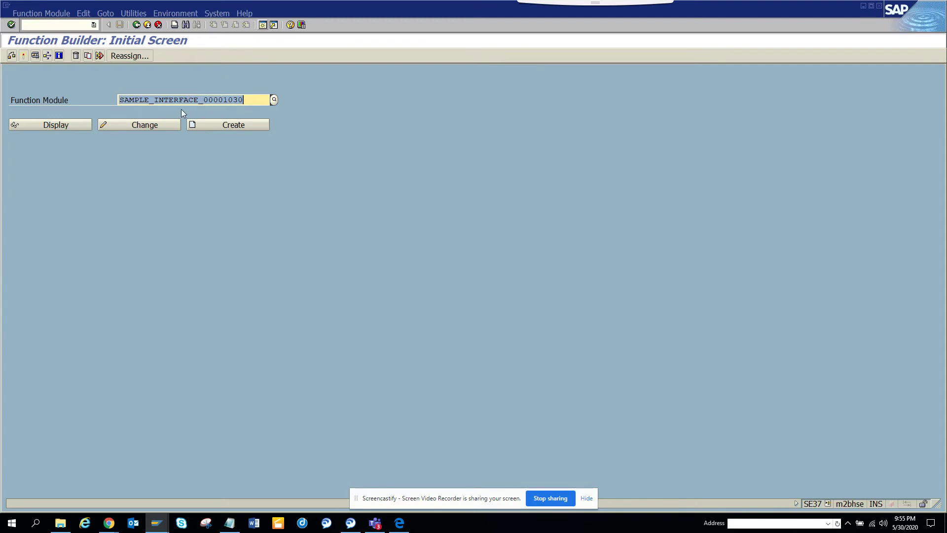
pyautogui.click(75, 125)
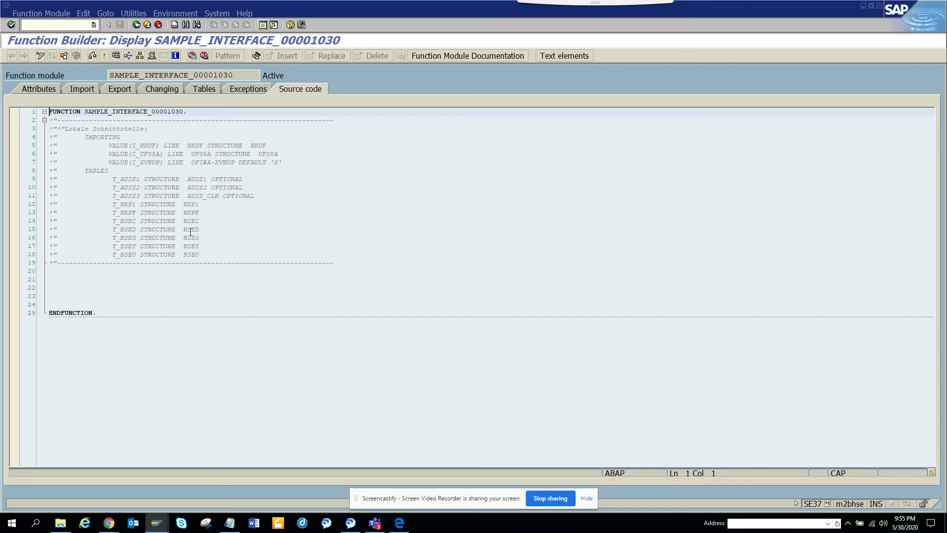
pyautogui.click(136, 25)
pyautogui.click(136, 25)
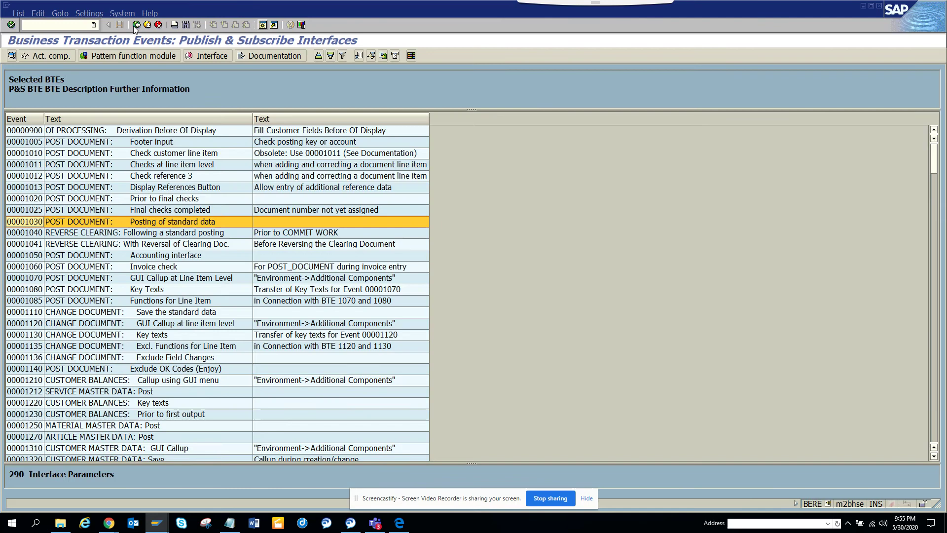
# Return to the BTE start screen and list process interfaces with full texts, starting at 00001020 DUNNING
pyautogui.click(136, 25)
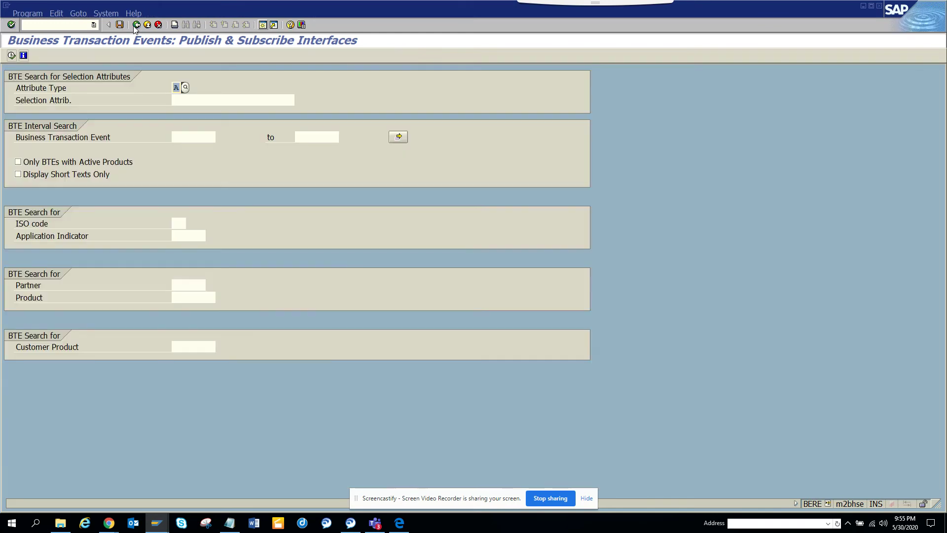
pyautogui.click(137, 24)
pyautogui.click(142, 14)
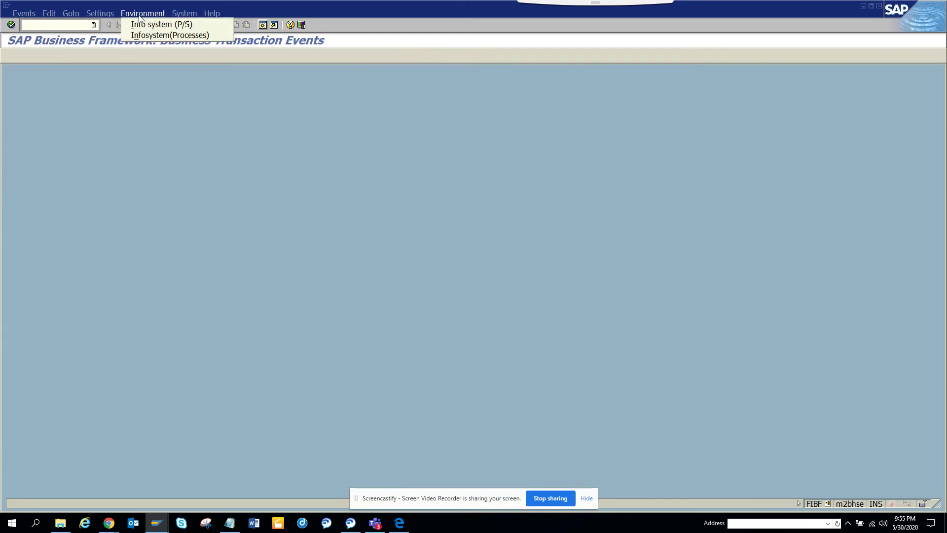
pyautogui.click(155, 35)
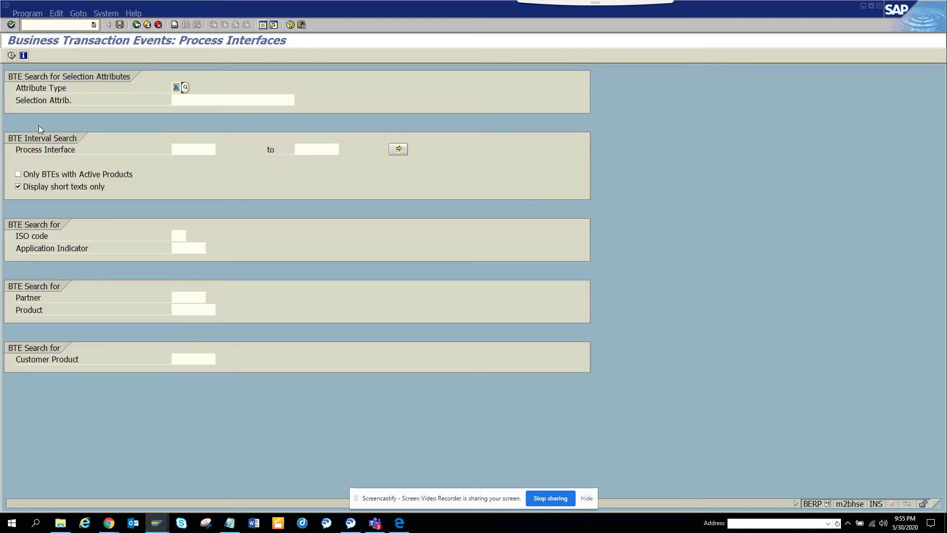
pyautogui.click(42, 186)
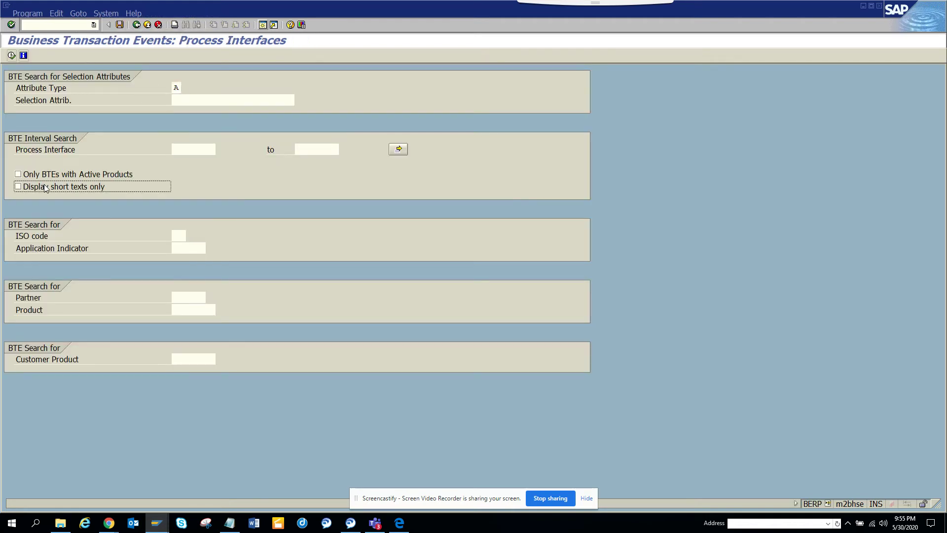
pyautogui.click(11, 56)
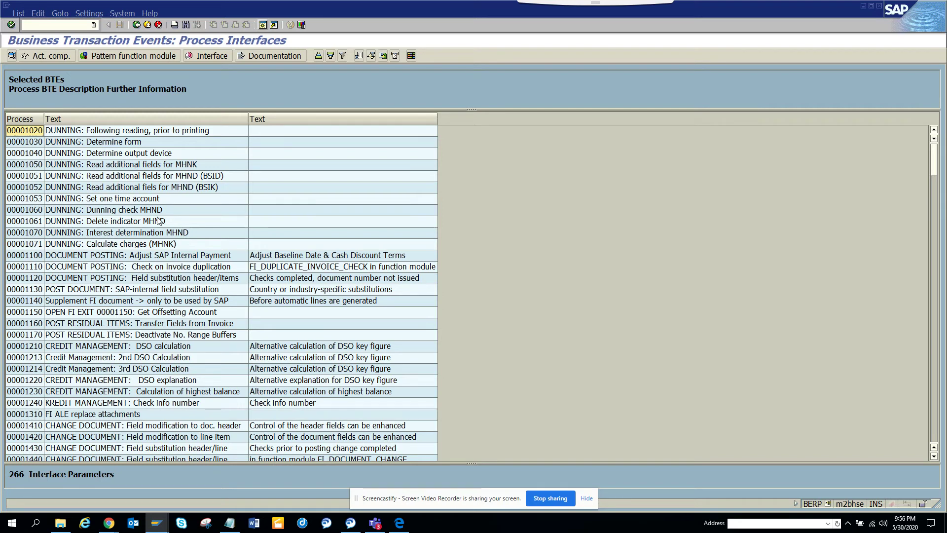
# Load the interface of process 00001060 Dunning check MHND
pyautogui.click(28, 210)
pyautogui.click(197, 57)
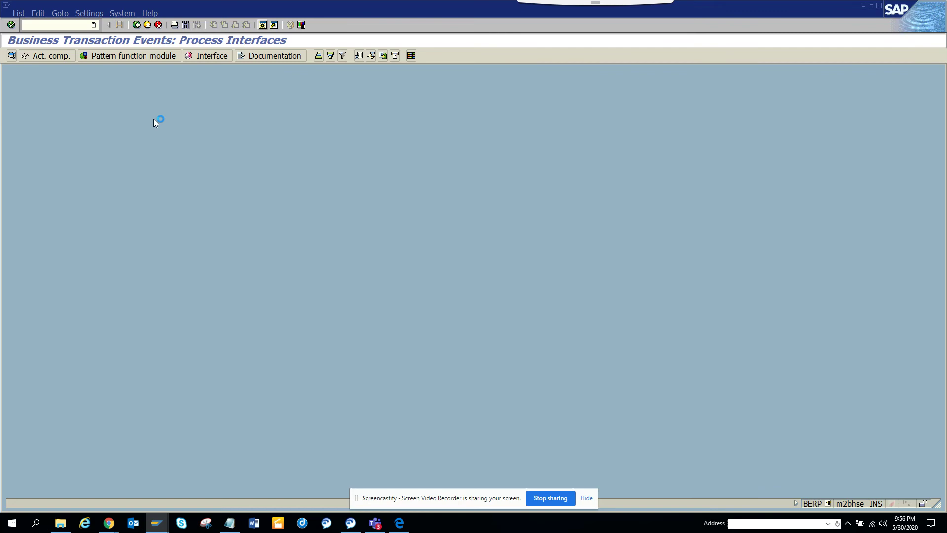
pyautogui.hotkey('alt', 'Tab')
# In the Display IMG session, view the locked data read-only and open FIBF's Process Interfaces info system
pyautogui.hotkey('alt', 'Tab')
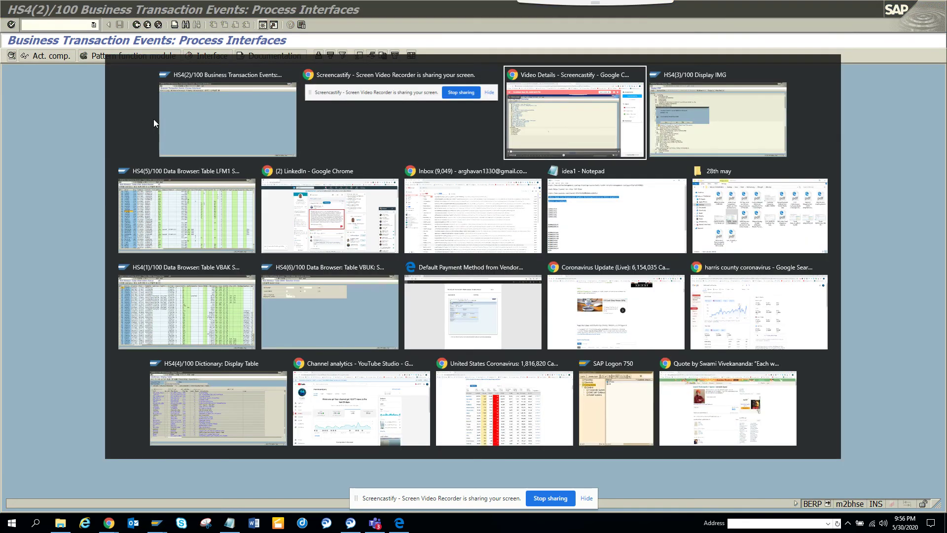
pyautogui.hotkey('alt', 'Tab')
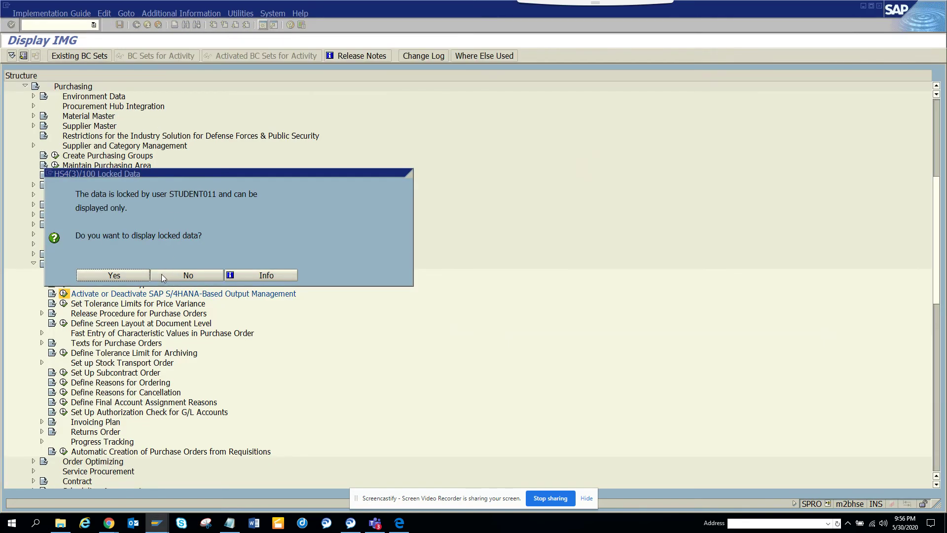
pyautogui.click(147, 277)
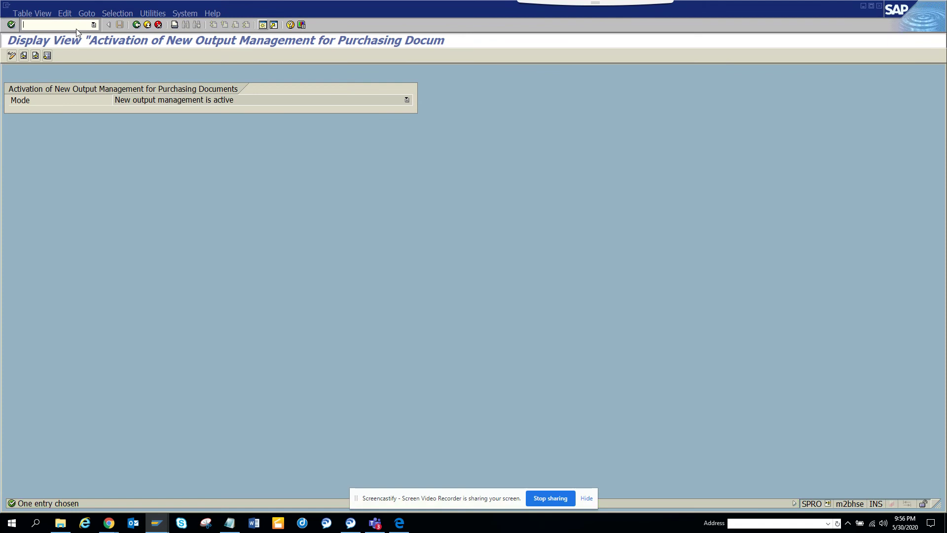
pyautogui.write('/NFIBF')
pyautogui.press('Return')
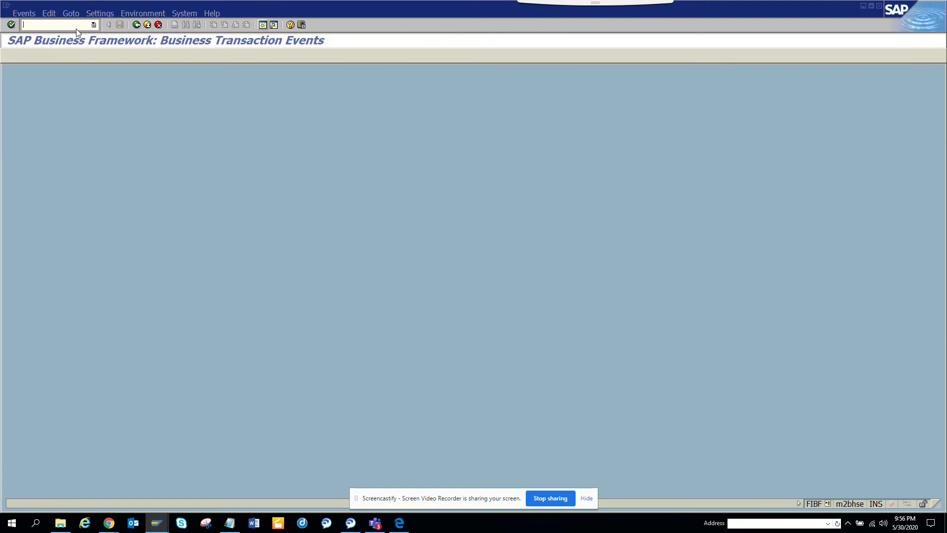
pyautogui.click(140, 14)
pyautogui.click(151, 34)
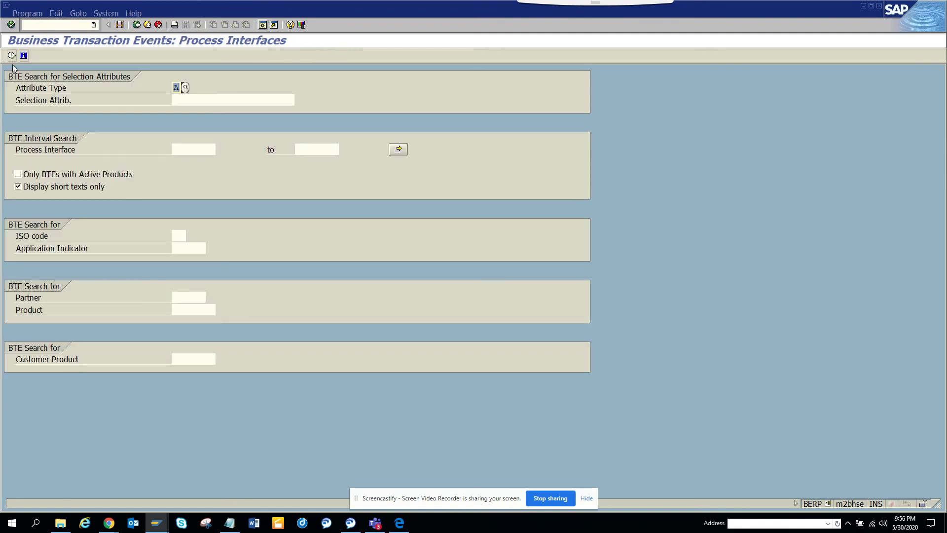
# Run the process interface search with full texts and select 00001170 Deactivate No. Range Buffers
pyautogui.click(33, 189)
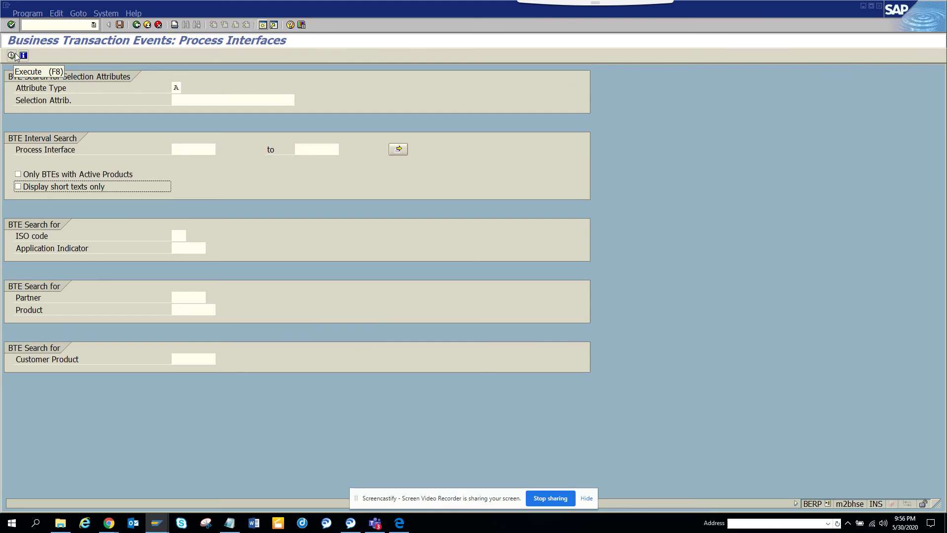
pyautogui.click(14, 54)
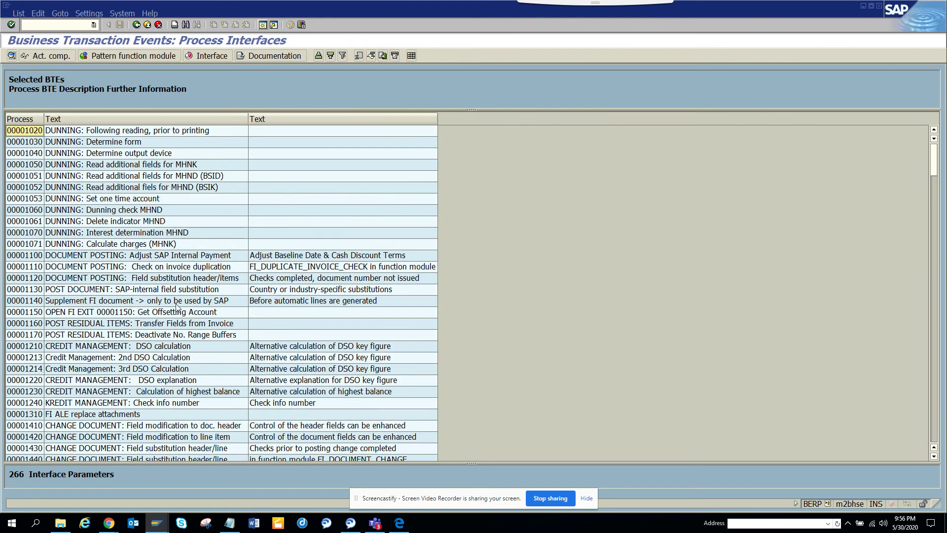
pyautogui.click(17, 335)
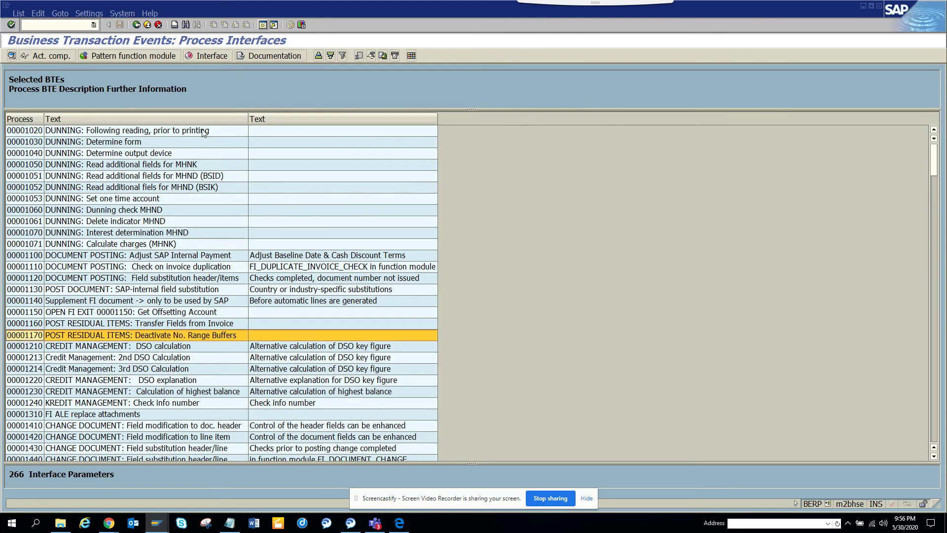
# Display the source code of sample module SAMPLE_PROCESS_00001170
pyautogui.click(149, 58)
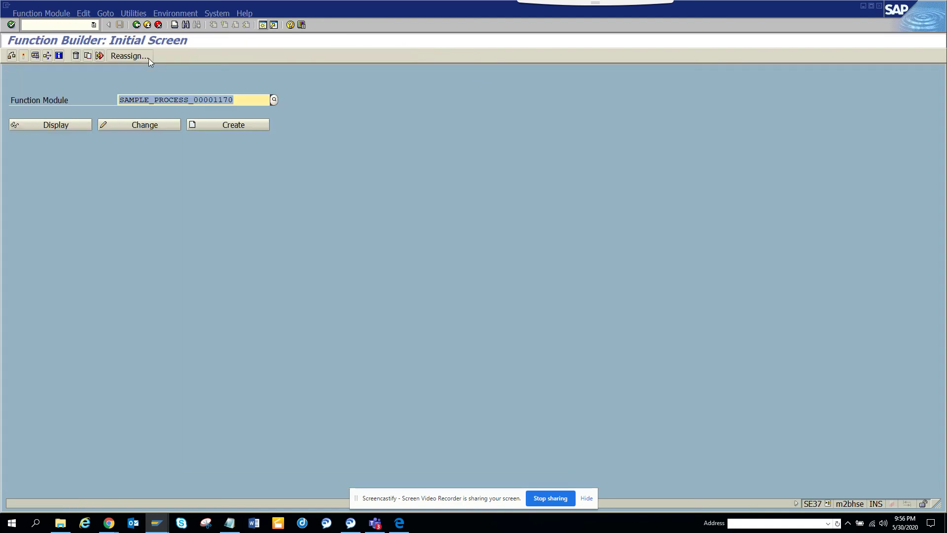
pyautogui.click(64, 126)
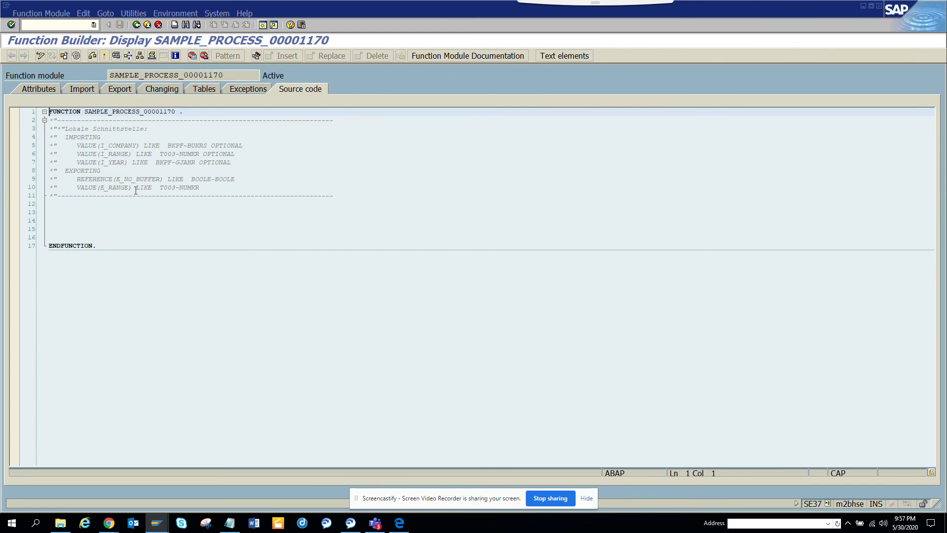
pyautogui.hotkey('alt', 'Tab')
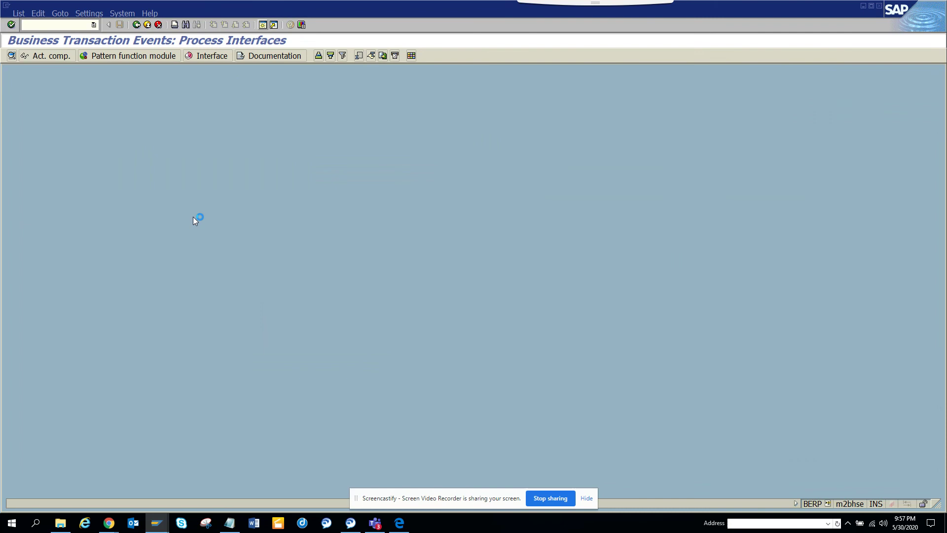
pyautogui.hotkey('alt', 'Tab')
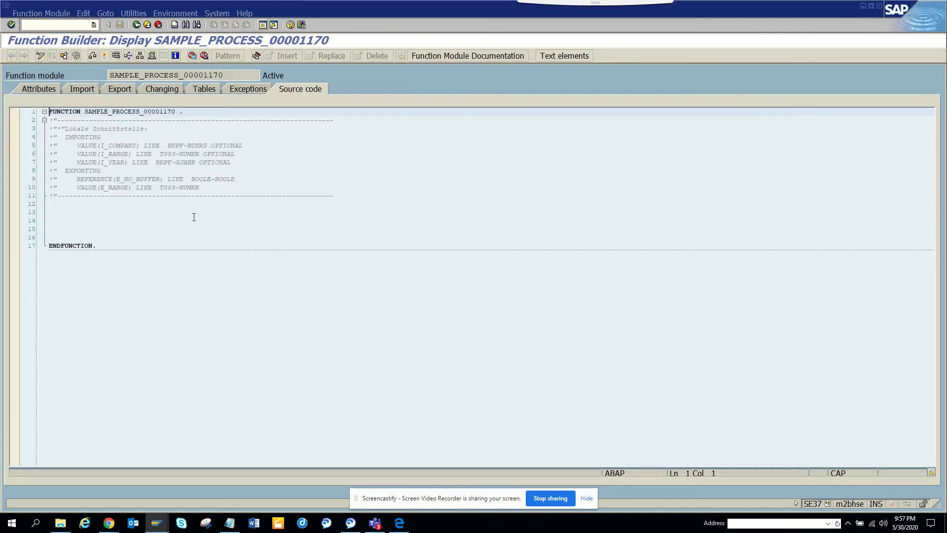